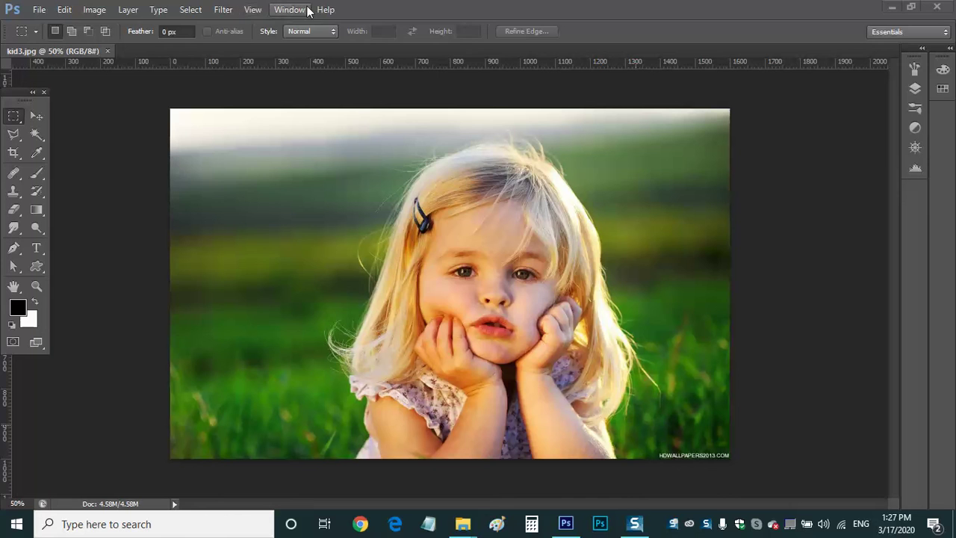
Step: Review the pixel dimensions, document size and resolution of kid3.jpg in the Image Size settings, leaving them unchanged
{"action": "left_click", "coordinate": [99, 15]}
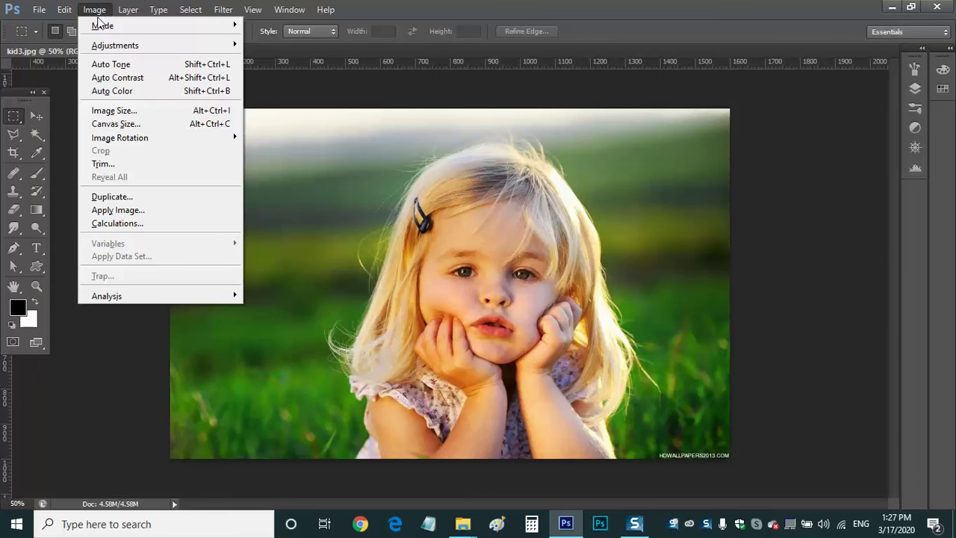
{"action": "mouse_move", "coordinate": [99, 26]}
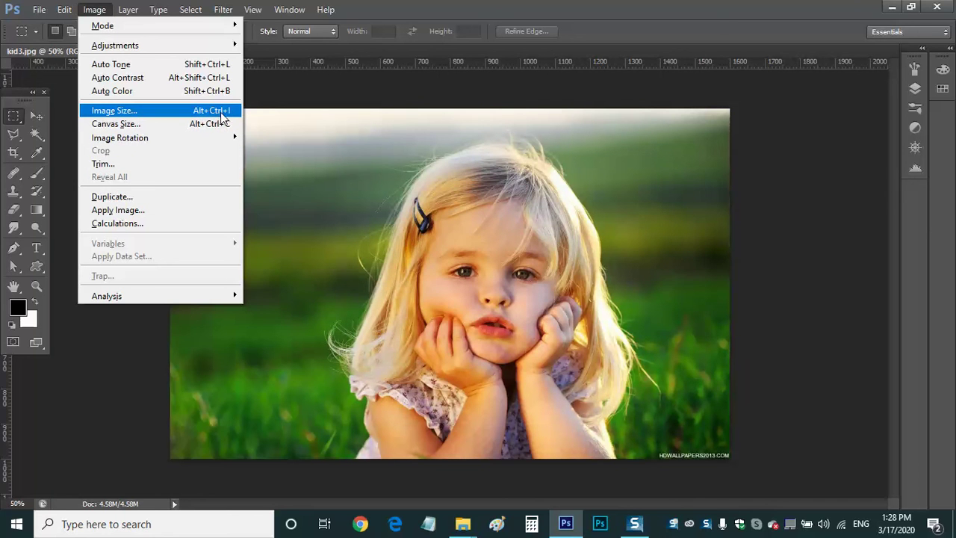
{"action": "left_click", "coordinate": [149, 115]}
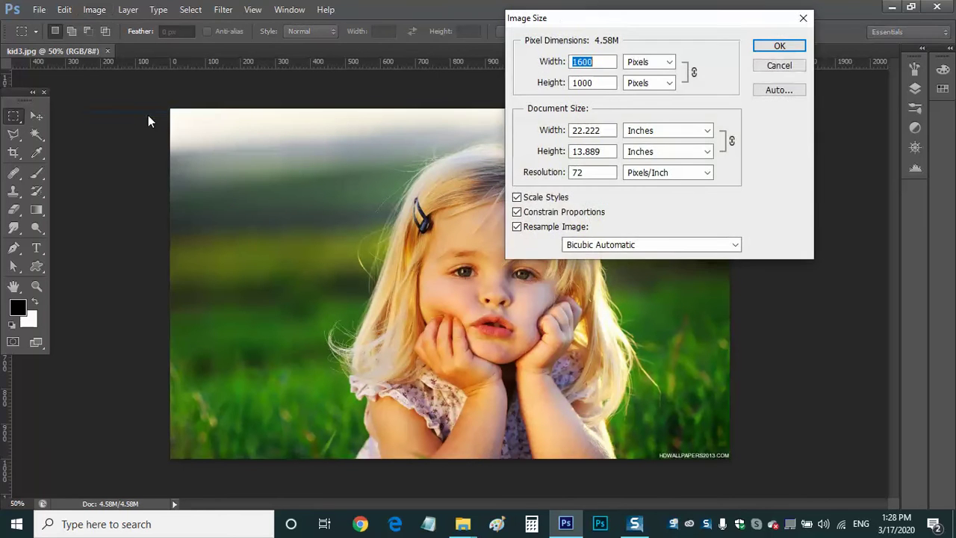
{"action": "left_click_drag", "start_coordinate": [606, 22], "coordinate": [711, 48]}
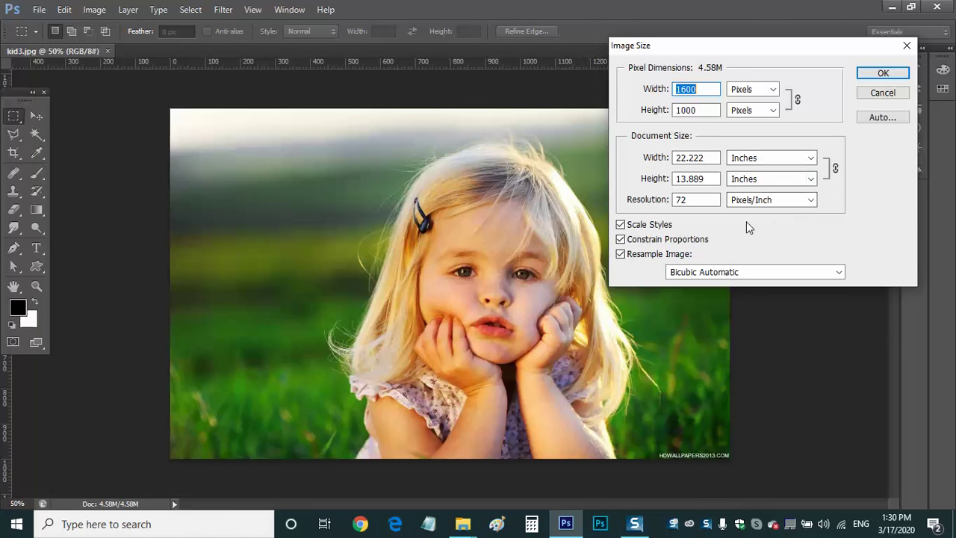
{"action": "double_click", "coordinate": [690, 200]}
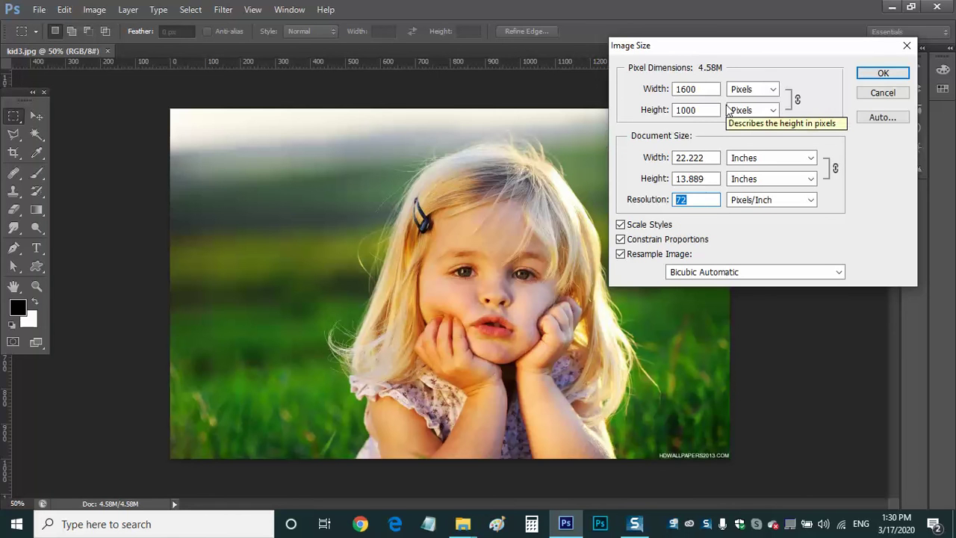
{"action": "left_click", "coordinate": [689, 200]}
{"action": "left_click", "coordinate": [882, 94]}
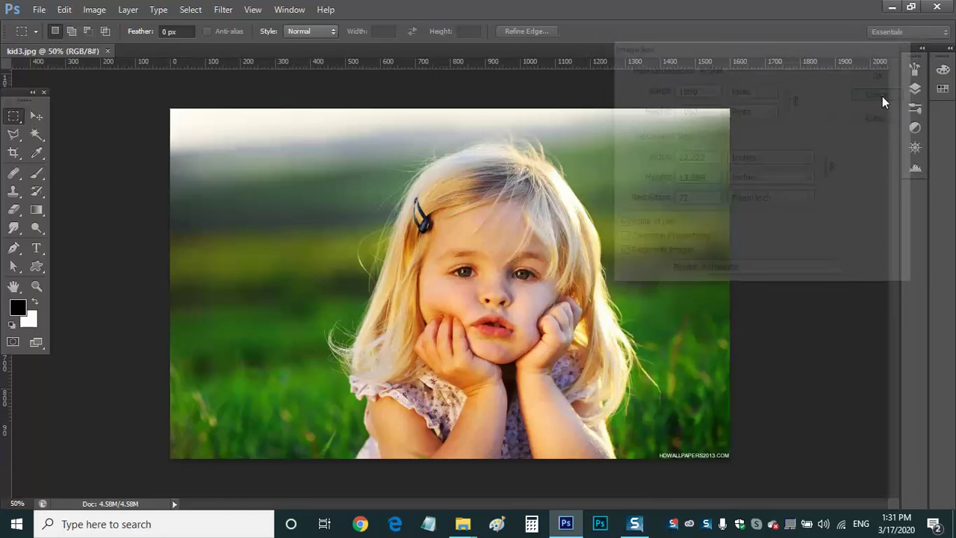
Step: Resize kid3.jpg to a width of 800 pixels with proportions constrained
{"action": "left_click", "coordinate": [101, 13]}
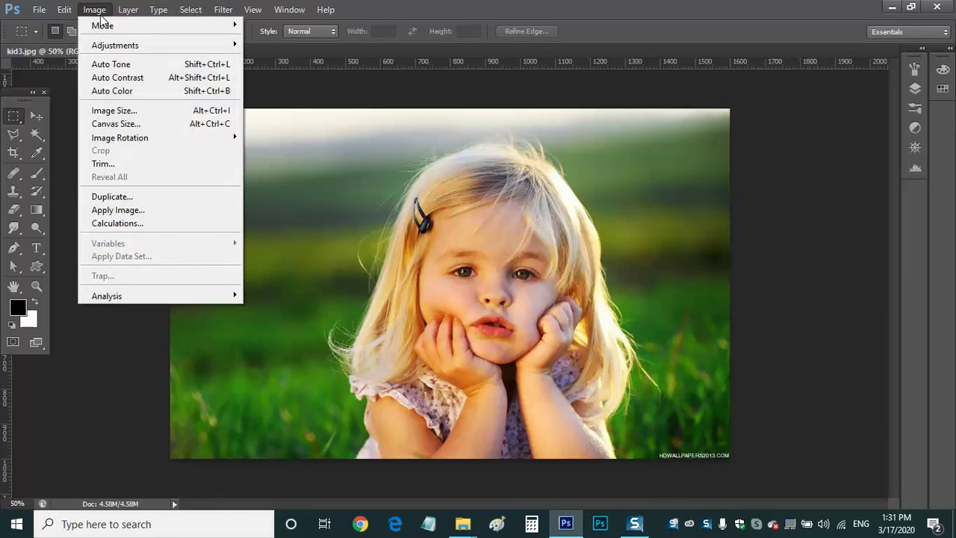
{"action": "left_click", "coordinate": [122, 112]}
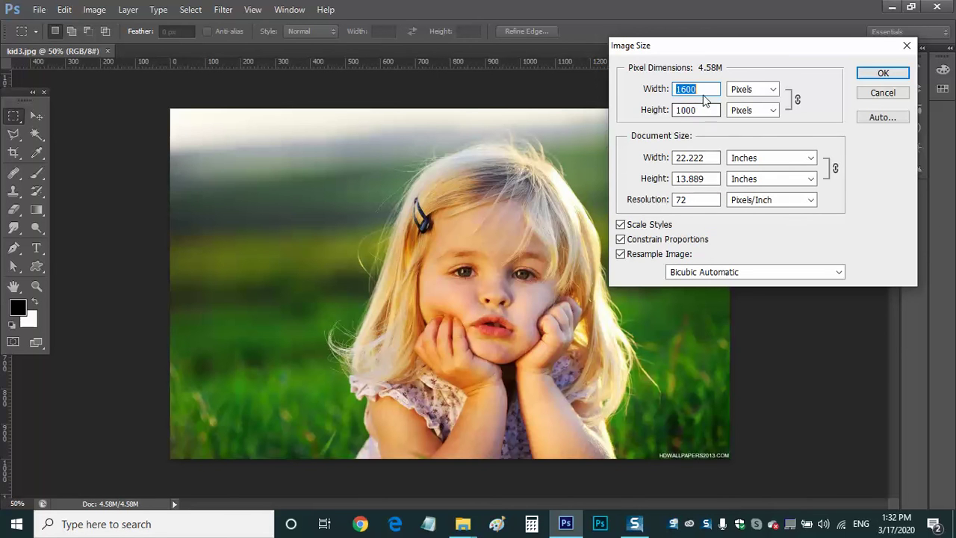
{"action": "left_click_drag", "start_coordinate": [702, 90], "coordinate": [662, 94]}
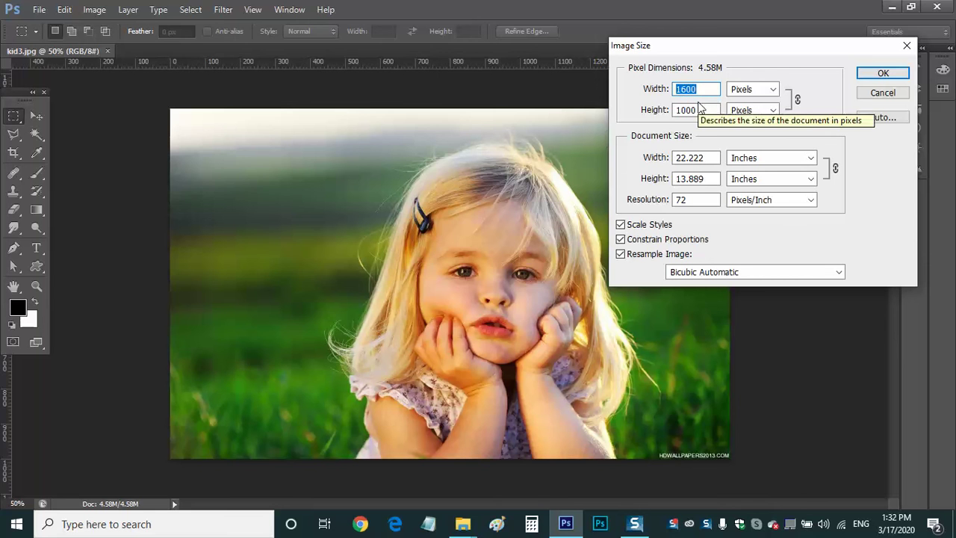
{"action": "type", "text": "800"}
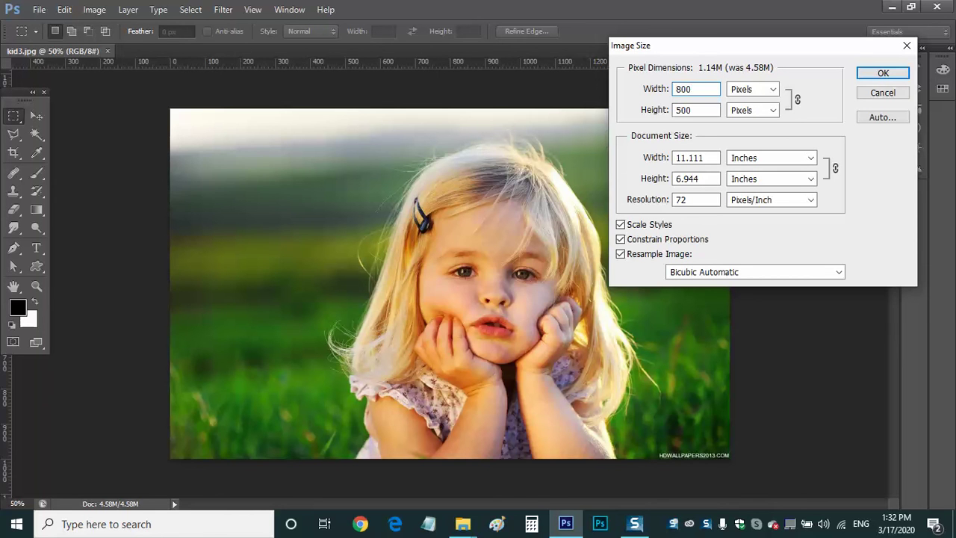
{"action": "left_click", "coordinate": [883, 77]}
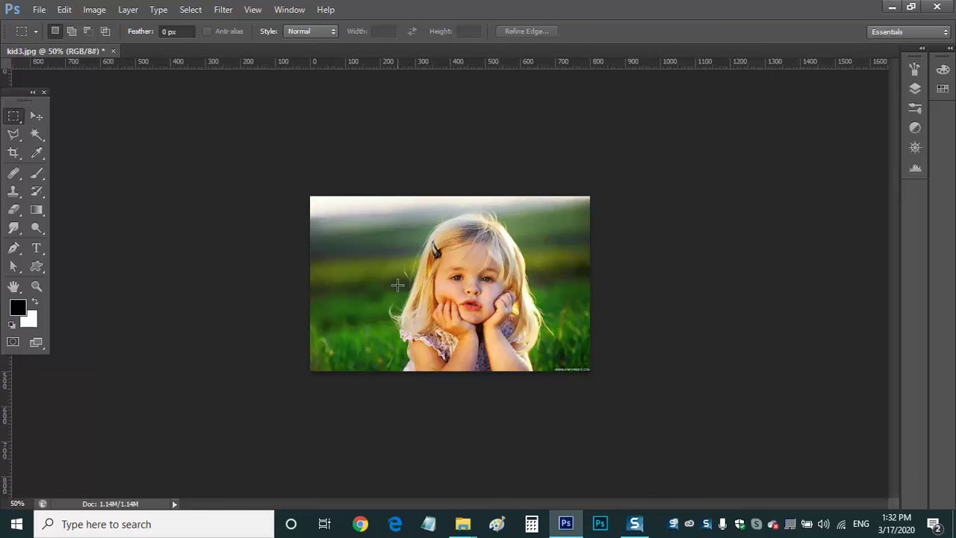
Step: Check the resized kid3.jpg's pixel dimensions and print size in the Image Size settings without altering them
{"action": "left_click", "coordinate": [104, 10]}
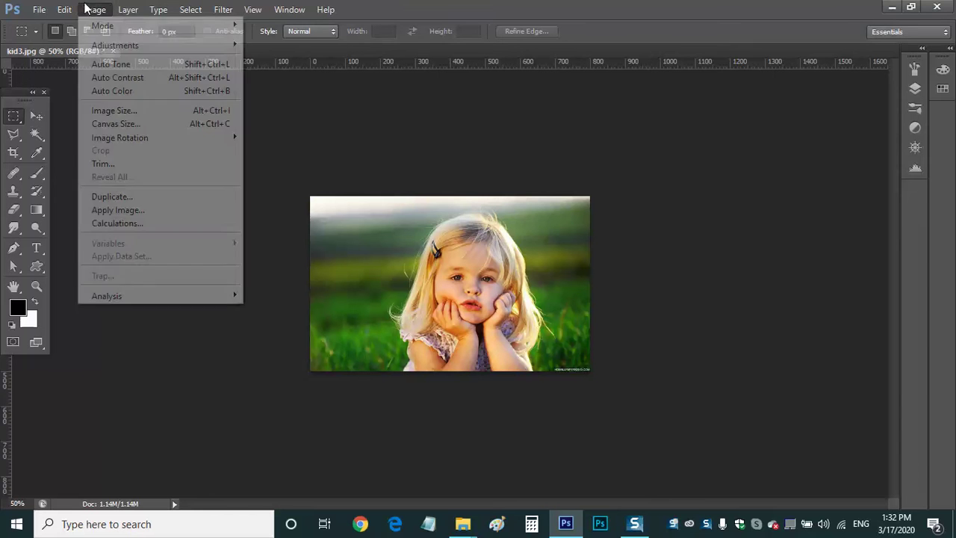
{"action": "left_click", "coordinate": [133, 112]}
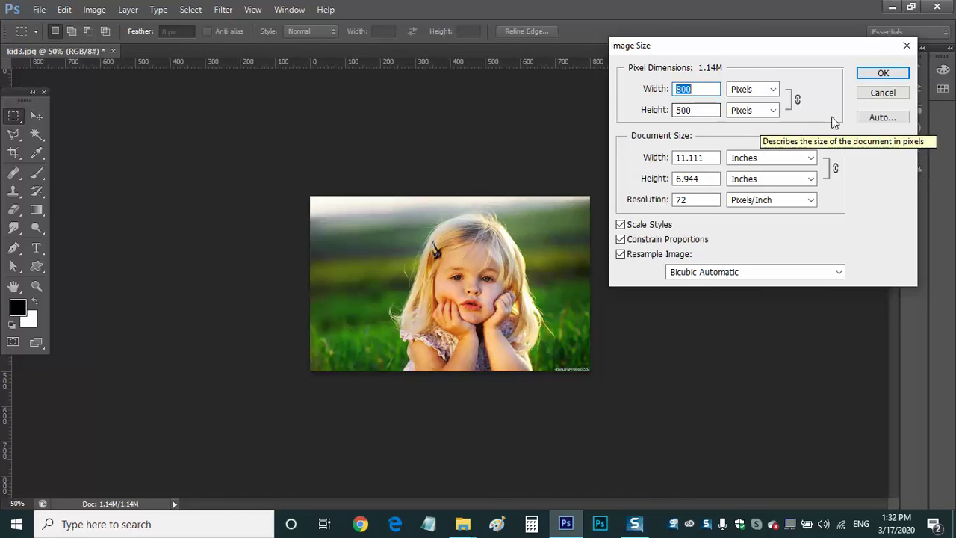
{"action": "left_click", "coordinate": [881, 93]}
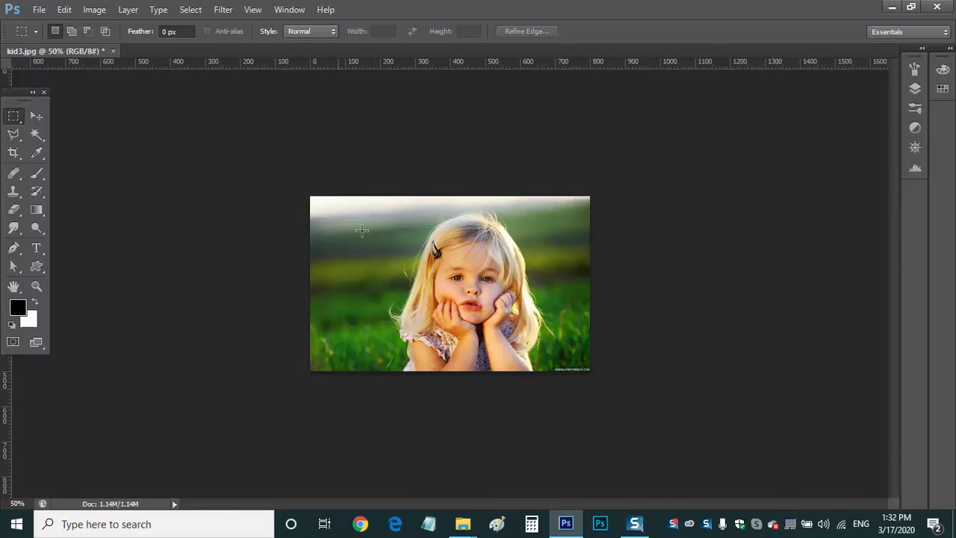
{"action": "left_click", "coordinate": [92, 10]}
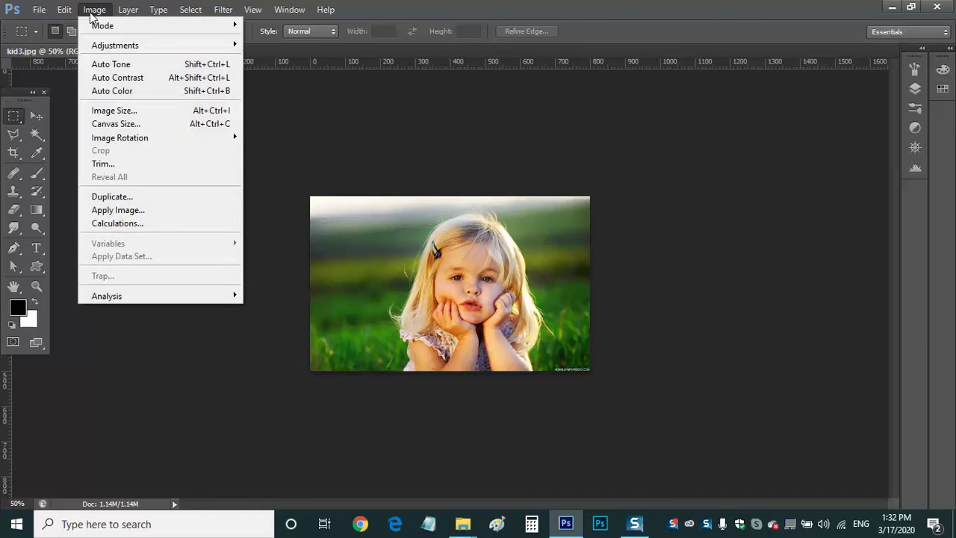
{"action": "left_click", "coordinate": [116, 113]}
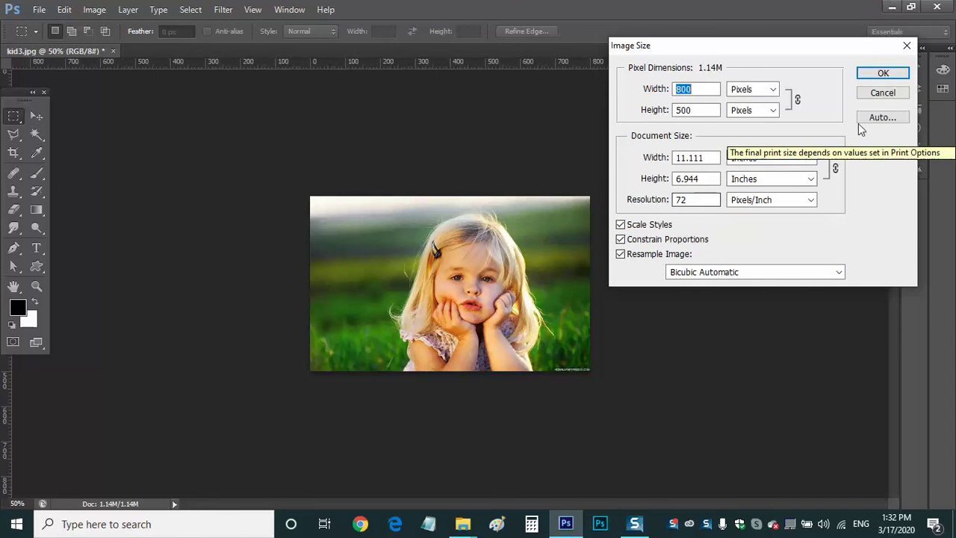
{"action": "left_click", "coordinate": [876, 98]}
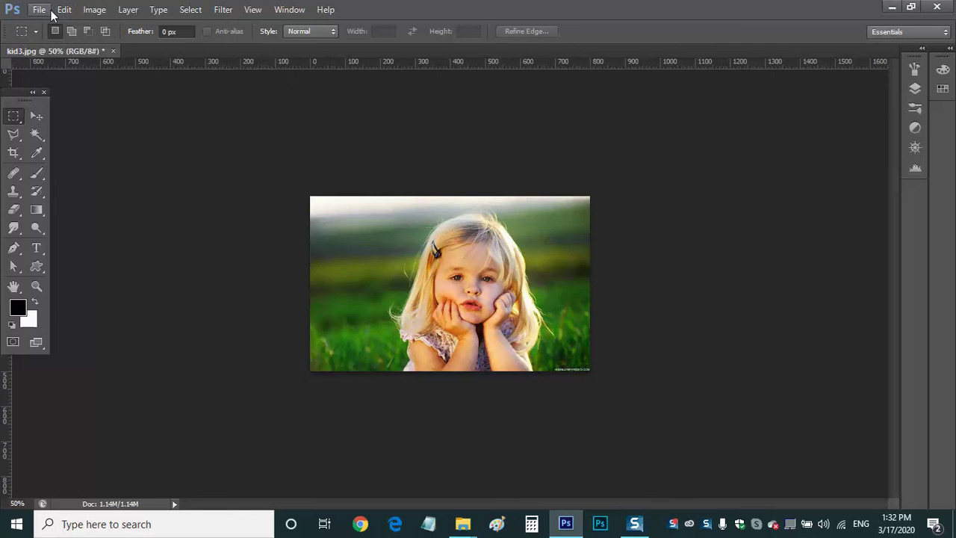
Step: Open the image kid2.jpg as a second document
{"action": "left_click", "coordinate": [41, 10]}
{"action": "left_click", "coordinate": [54, 39]}
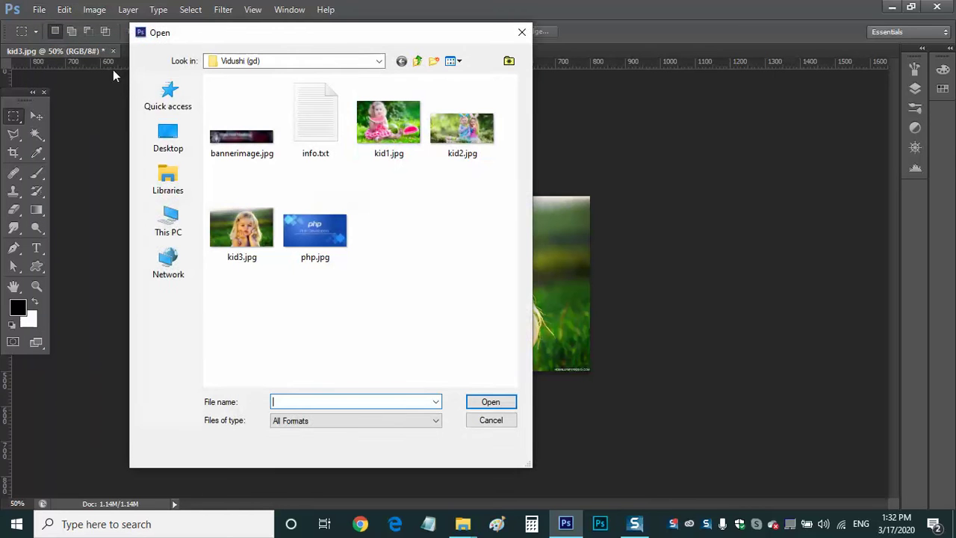
{"action": "double_click", "coordinate": [464, 134]}
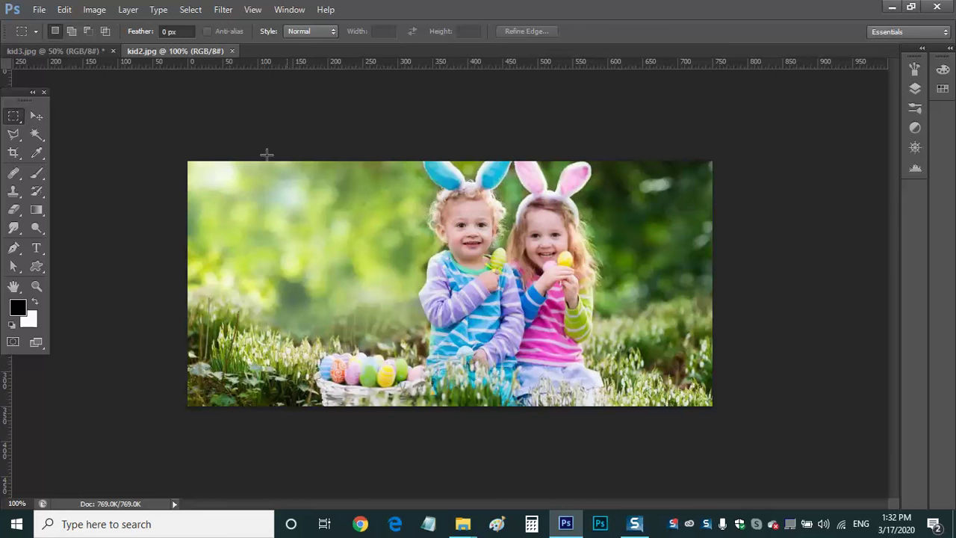
Step: Examine the resolution and the pixel width and height of kid2.jpg in the Image Size settings
{"action": "left_click", "coordinate": [94, 10]}
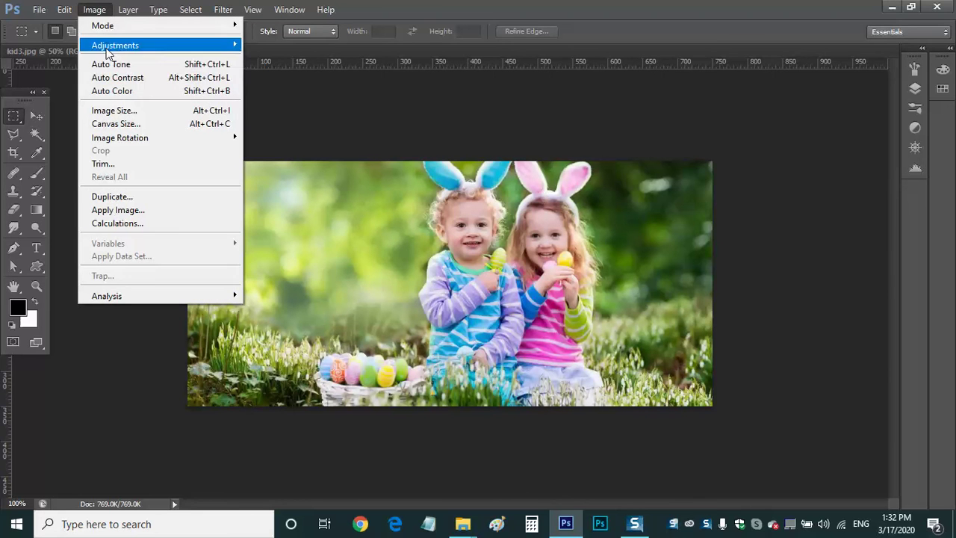
{"action": "left_click", "coordinate": [115, 110]}
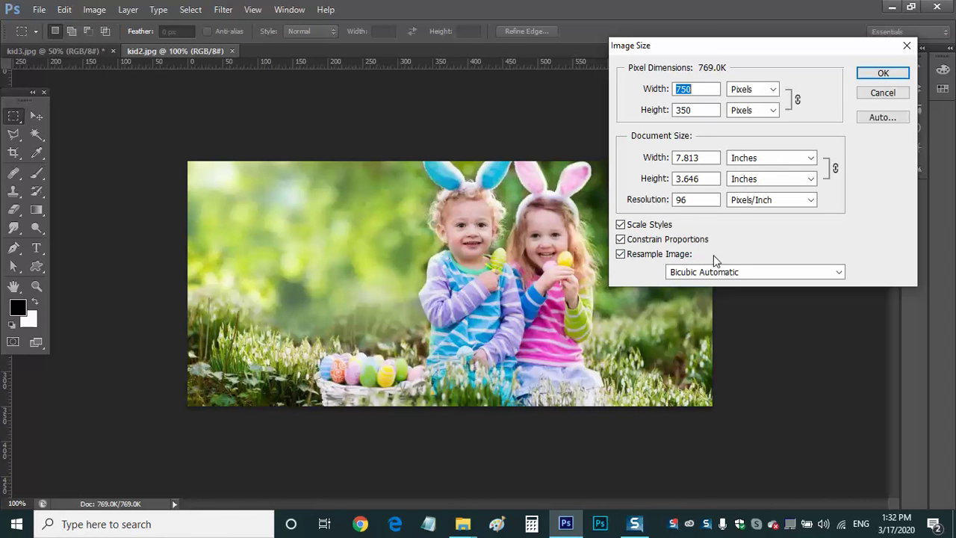
{"action": "double_click", "coordinate": [689, 202]}
{"action": "double_click", "coordinate": [682, 89]}
{"action": "left_click", "coordinate": [679, 110]}
{"action": "double_click", "coordinate": [679, 110]}
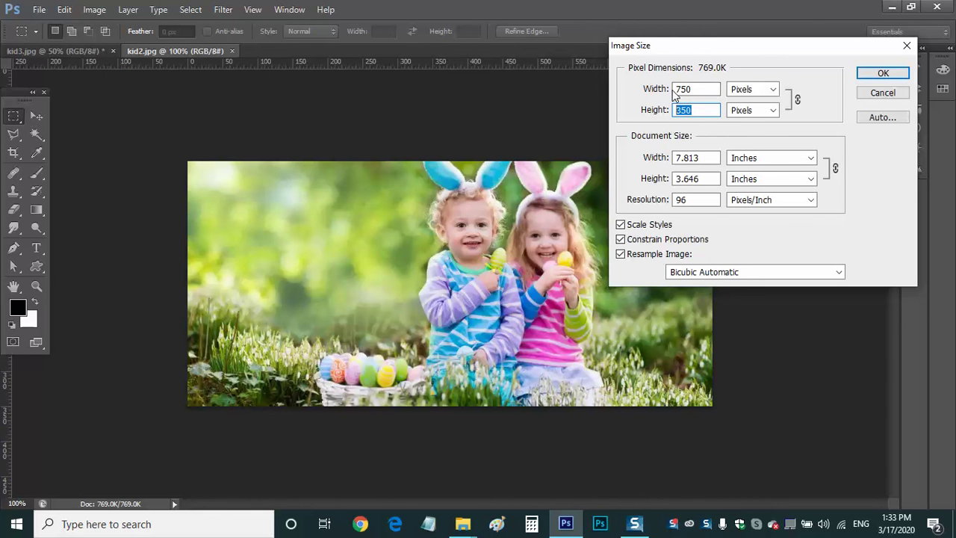
{"action": "left_click", "coordinate": [883, 75]}
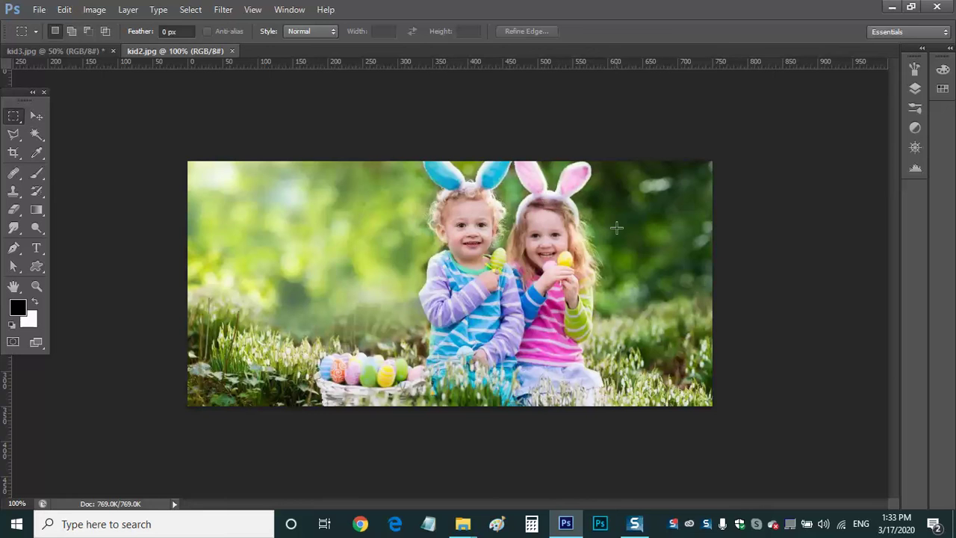
Step: Recheck the resolution value of kid2.jpg in the Image Size settings and leave without changes
{"action": "left_click", "coordinate": [105, 12]}
{"action": "left_click", "coordinate": [111, 110]}
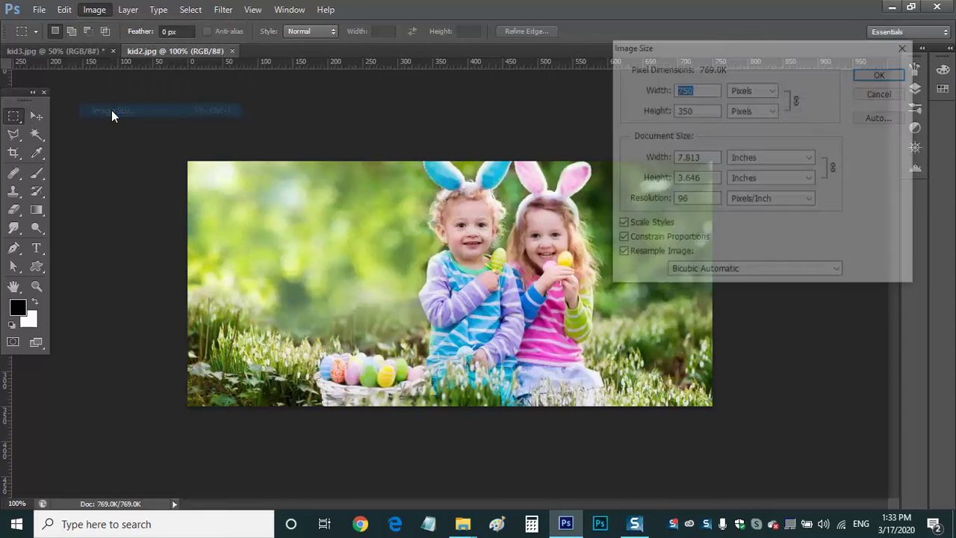
{"action": "left_click", "coordinate": [700, 201]}
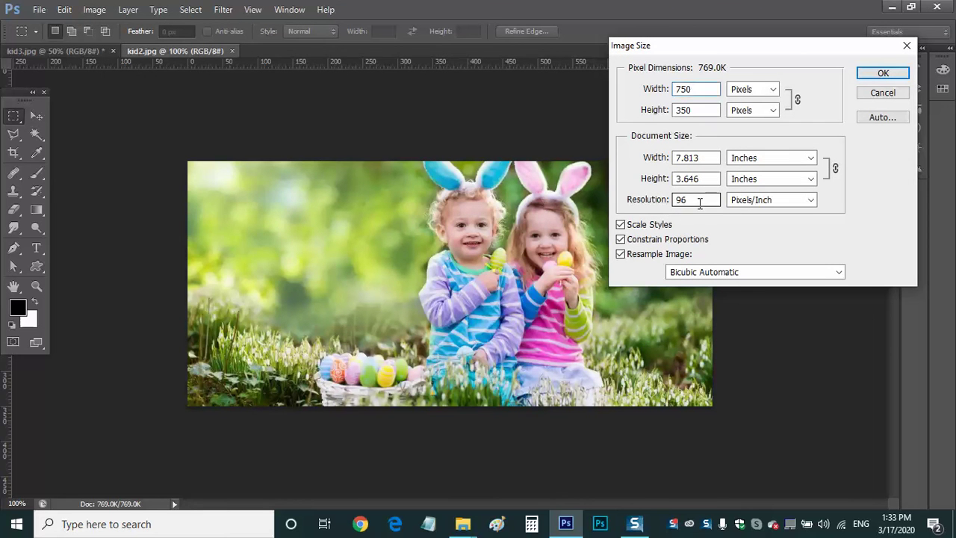
{"action": "left_click_drag", "start_coordinate": [700, 201], "coordinate": [672, 209]}
{"action": "left_click", "coordinate": [881, 95]}
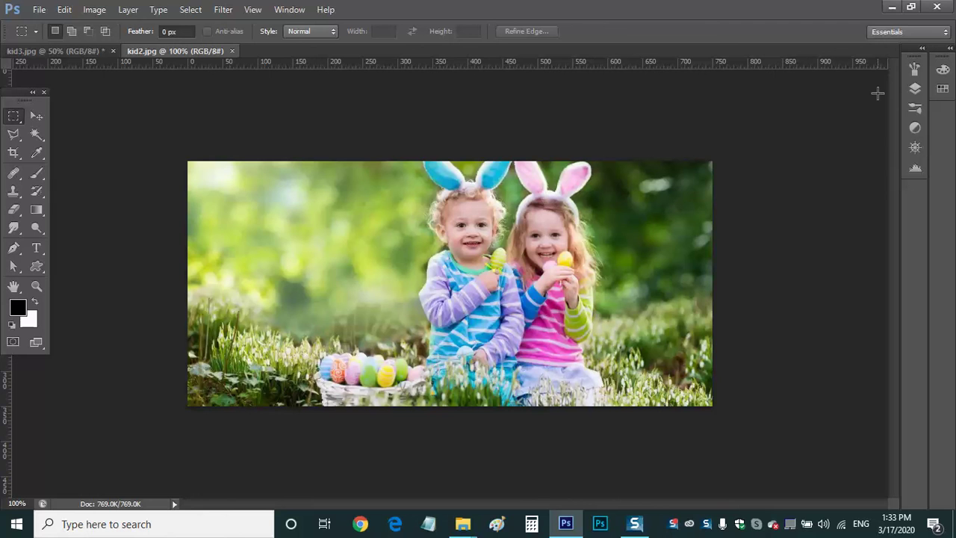